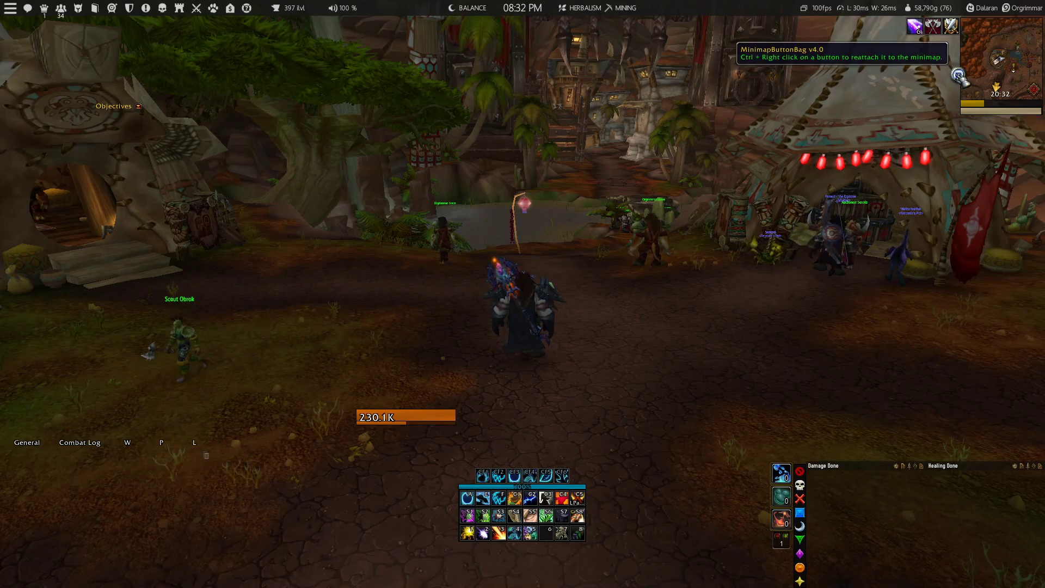
Open the WorthIT addon window and show the Disenchanting flips
mouse_move(959, 76)
click(840, 75)
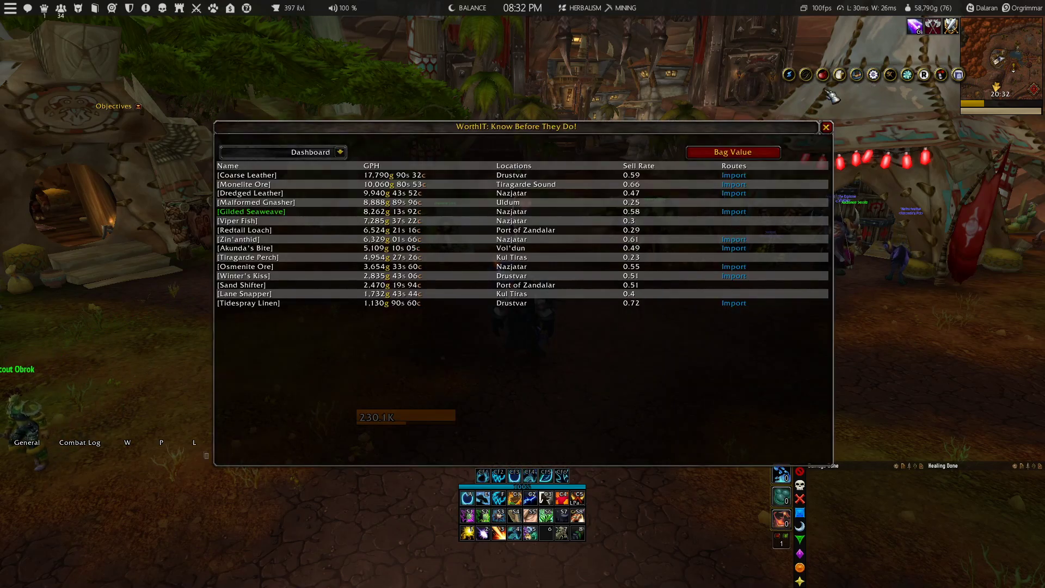
click(340, 152)
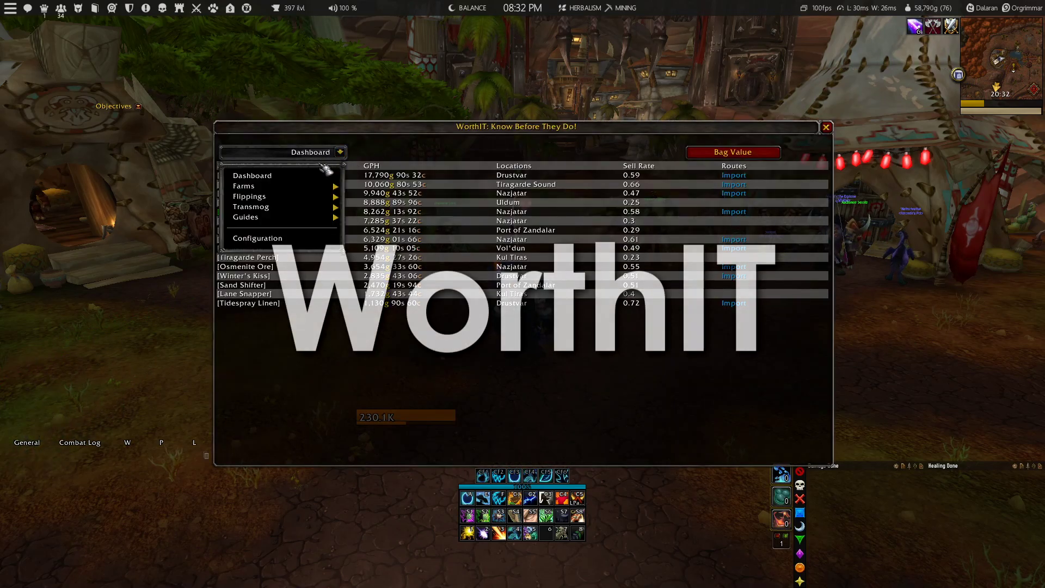
mouse_move(309, 188)
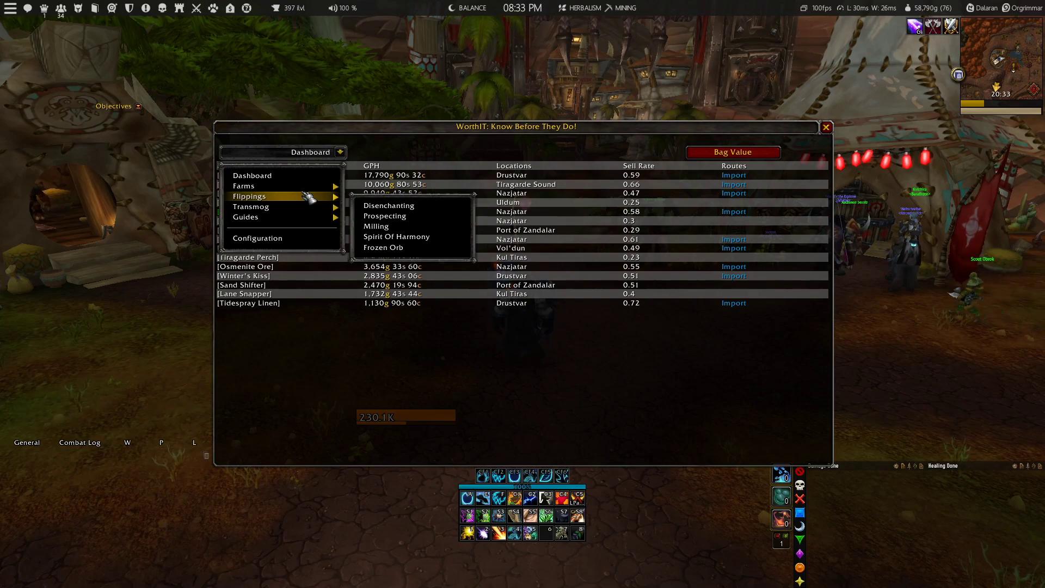
click(409, 213)
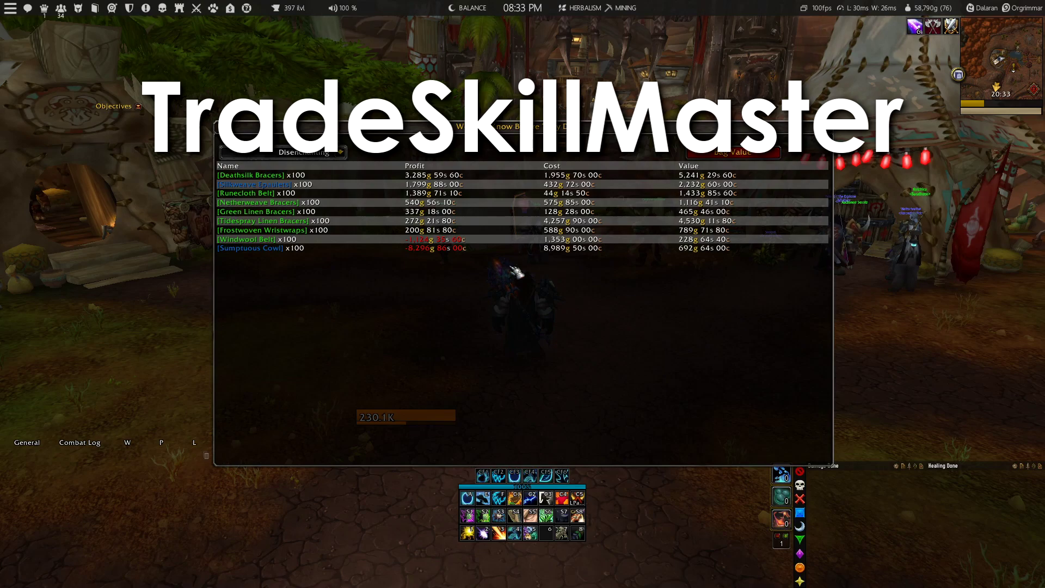
Switch the WorthIT view to the Transmog listing
click(342, 153)
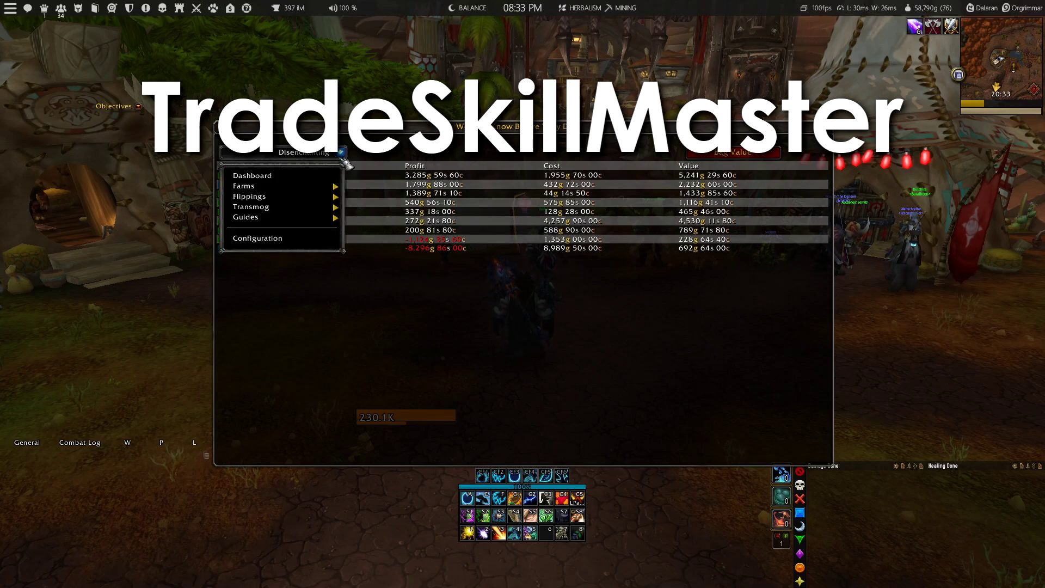
mouse_move(309, 212)
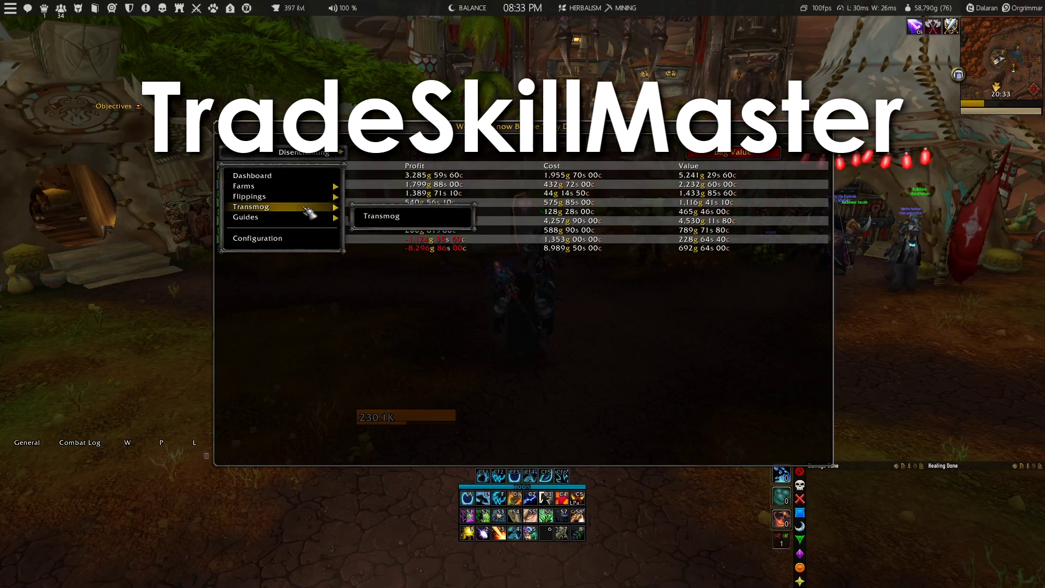
click(392, 221)
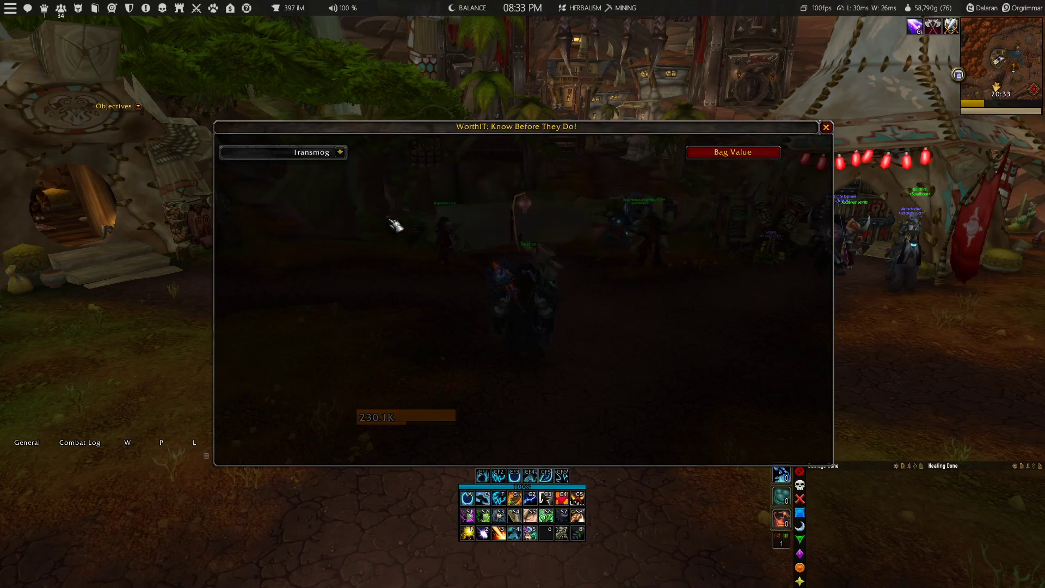
click(340, 152)
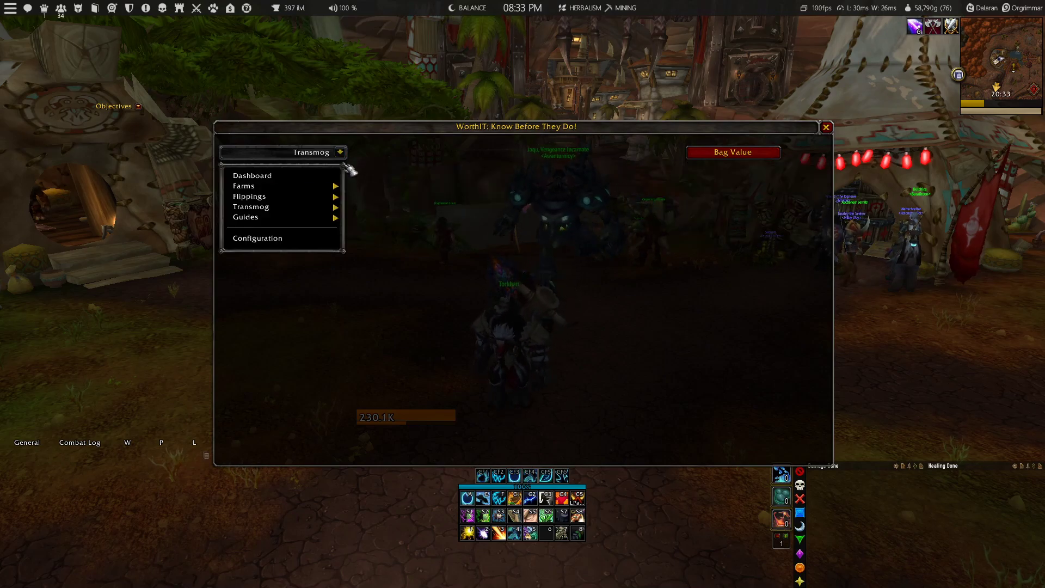
mouse_move(308, 214)
click(381, 219)
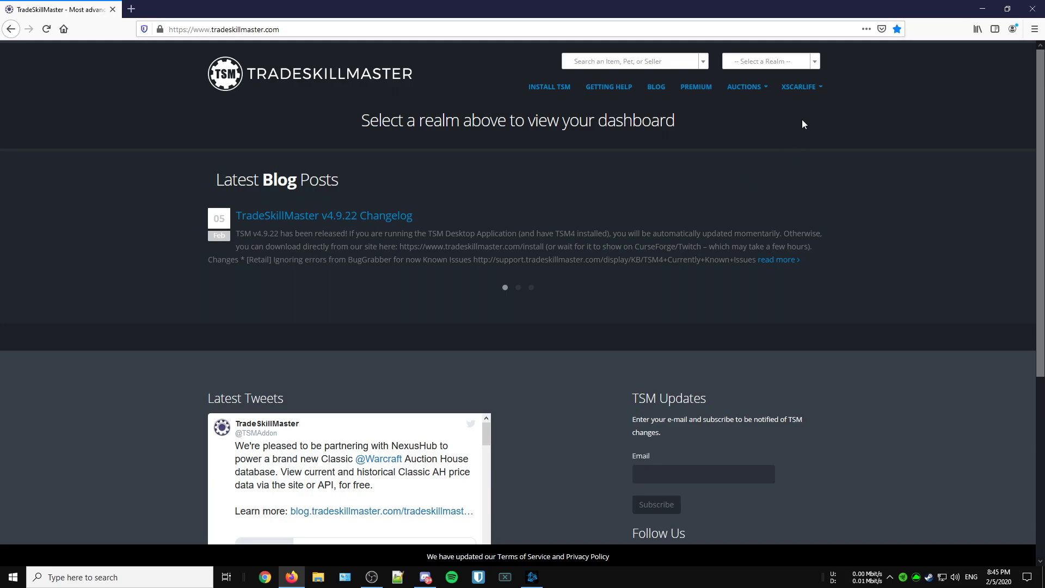
Switch to the TradeSkillMaster website in Firefox and open the account's Realm Selection page
click(813, 90)
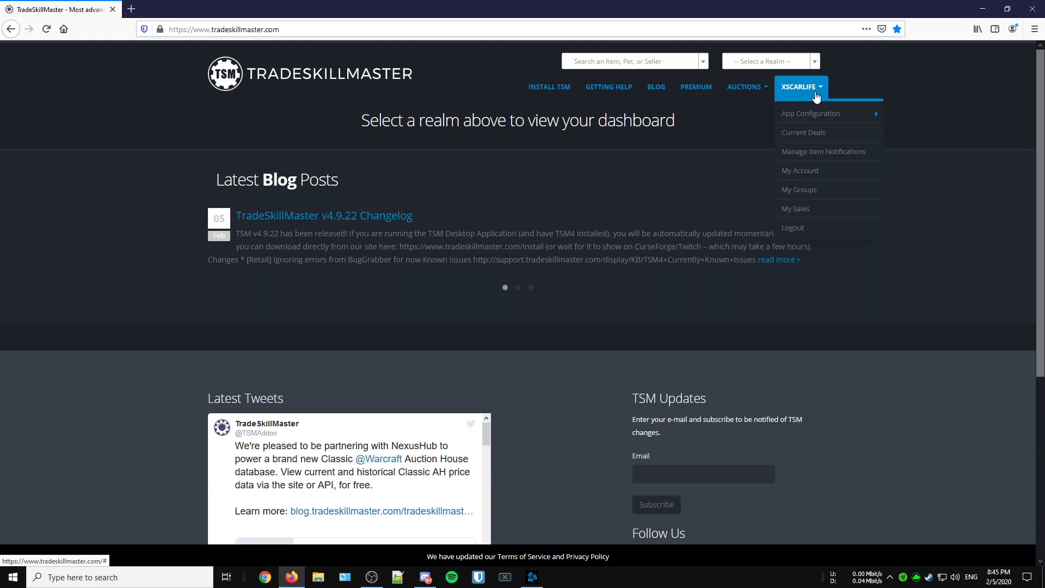
mouse_move(808, 114)
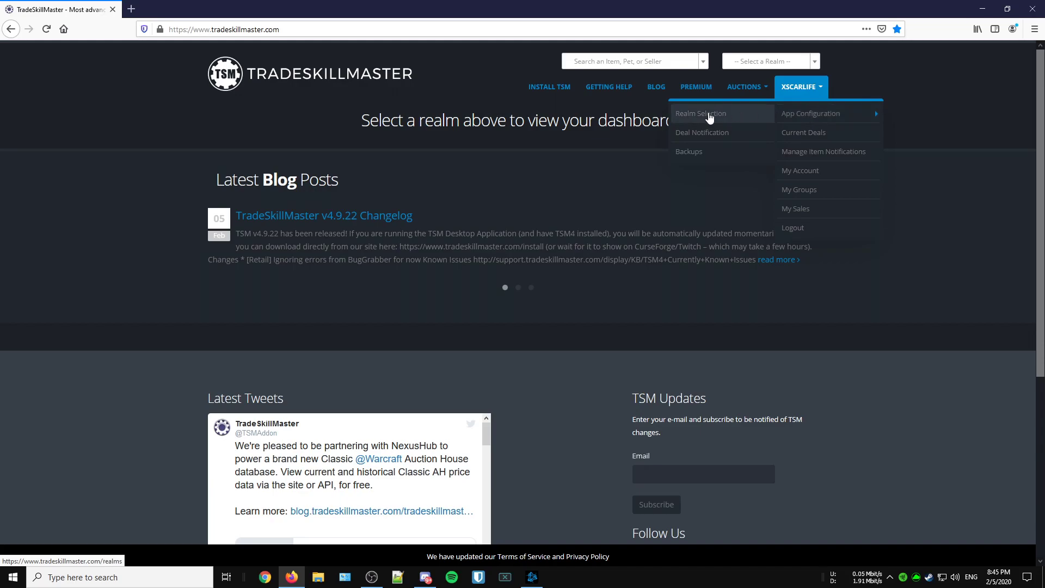
click(710, 116)
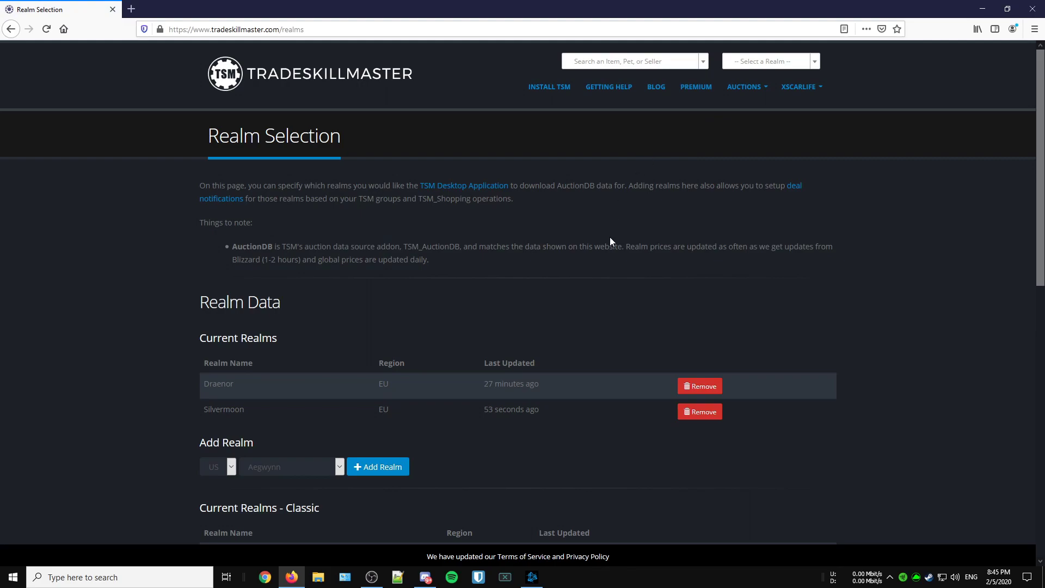
Choose region EU and realm Area 52 for adding to the non-Classic realm data
scroll(610, 241, down, 2)
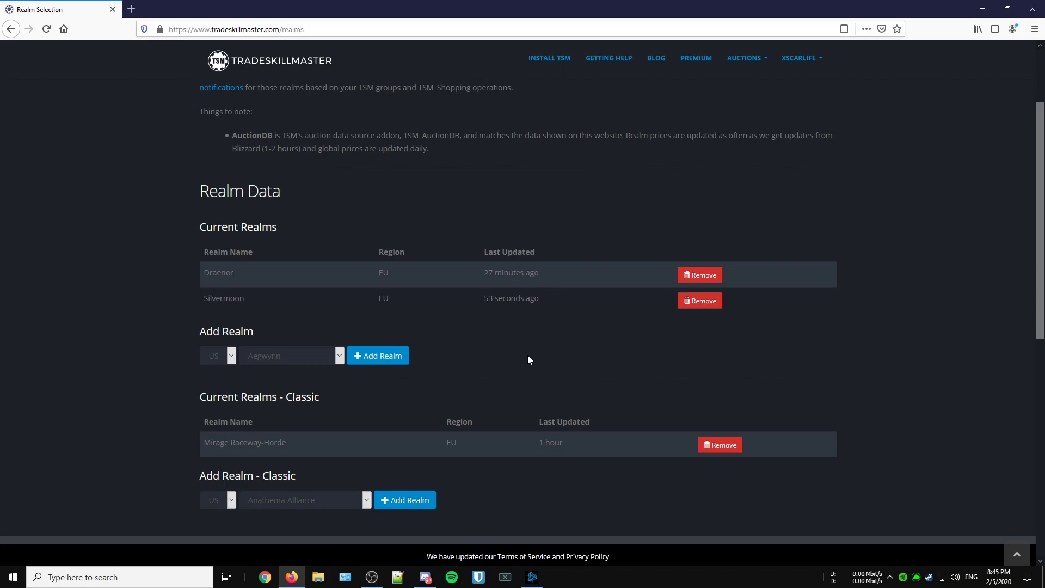
click(233, 361)
click(228, 382)
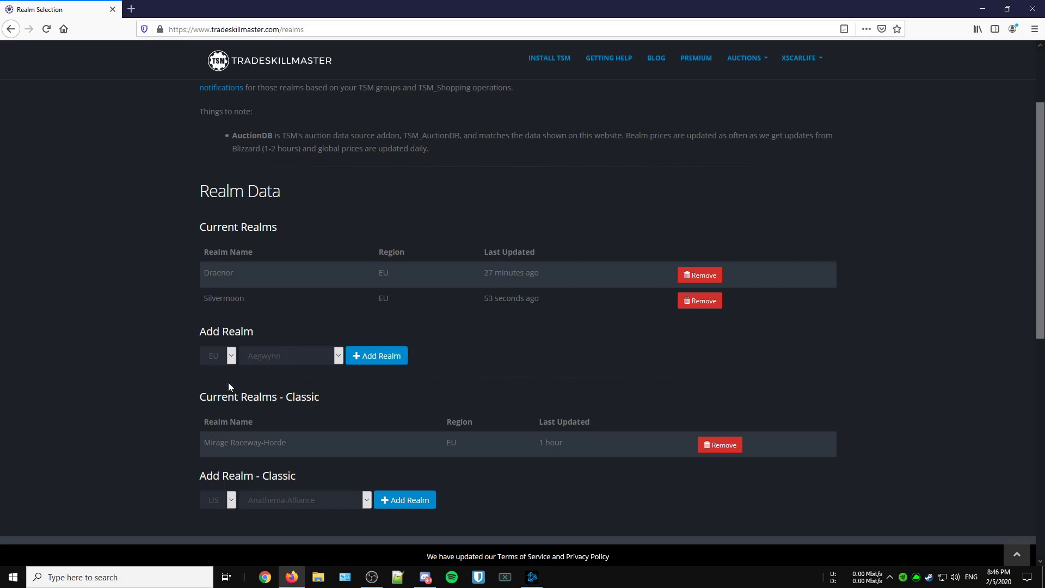
click(335, 359)
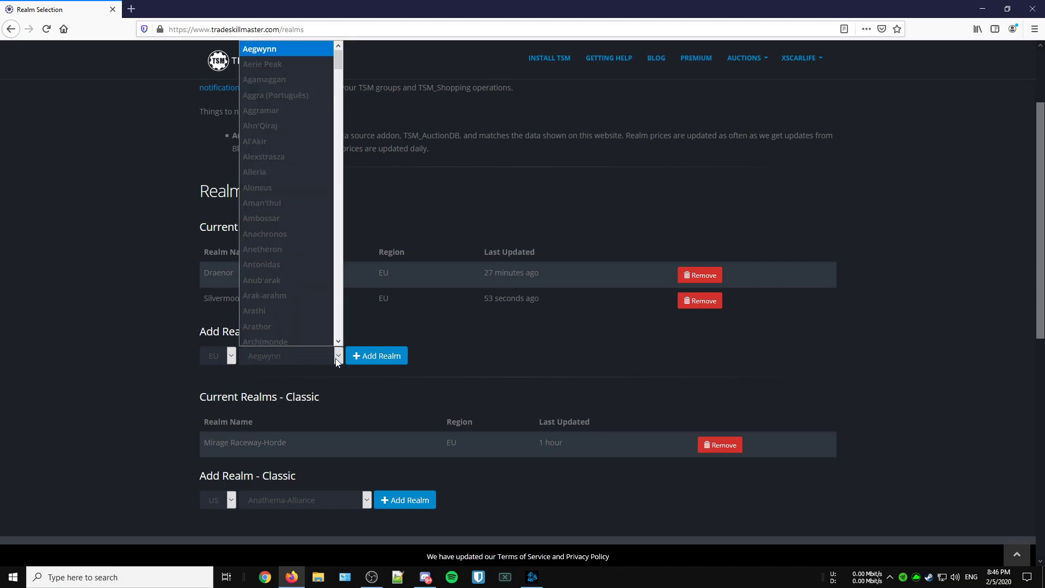
scroll(307, 201, down, 1)
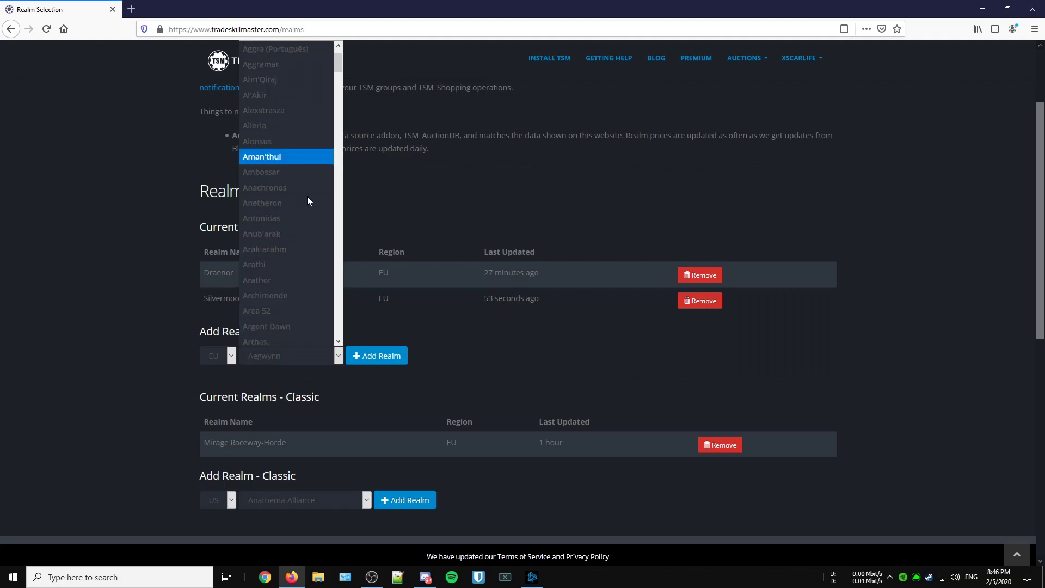
scroll(307, 200, down, 1)
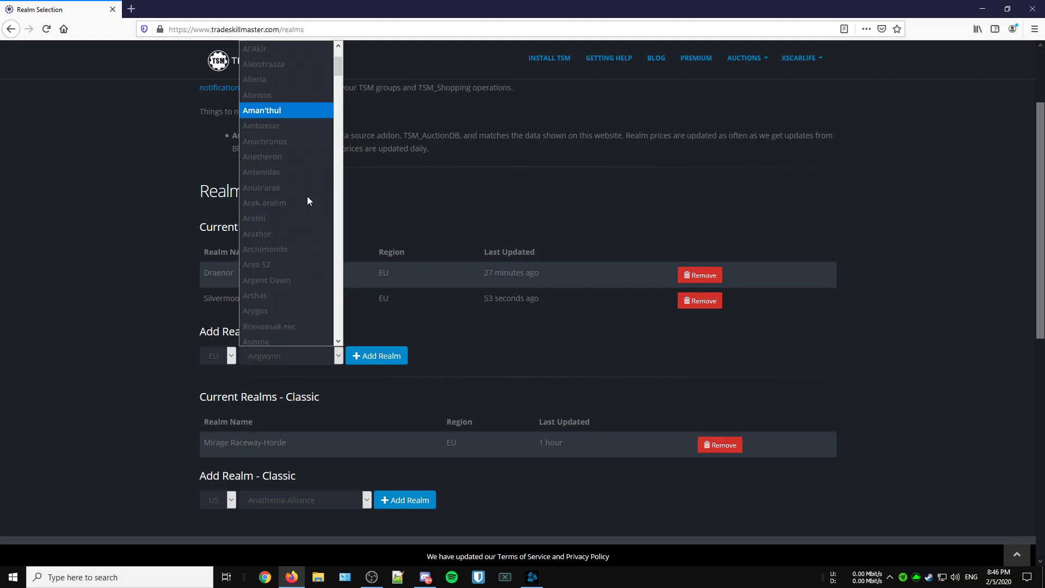
click(297, 268)
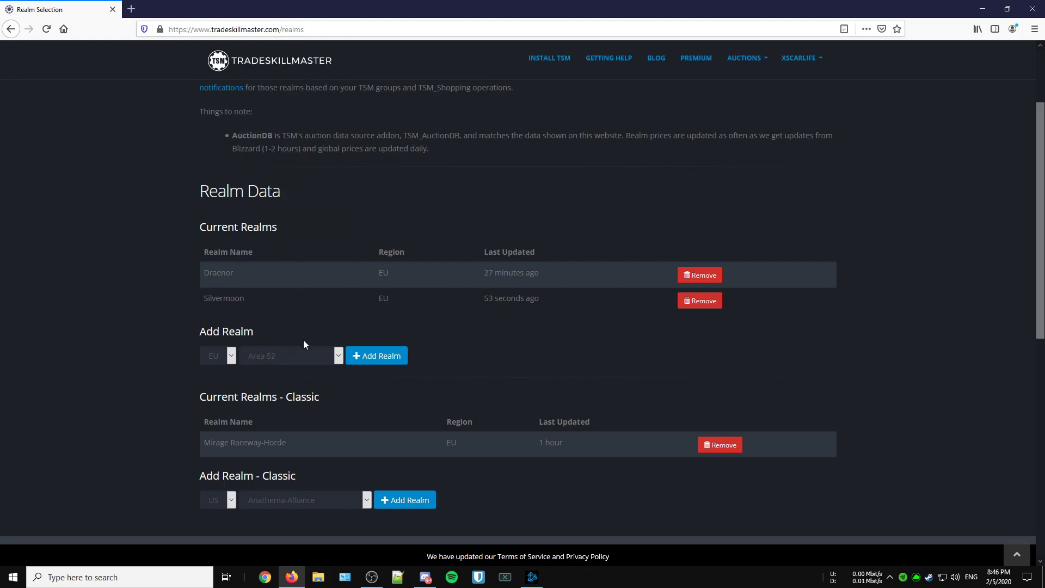
click(382, 361)
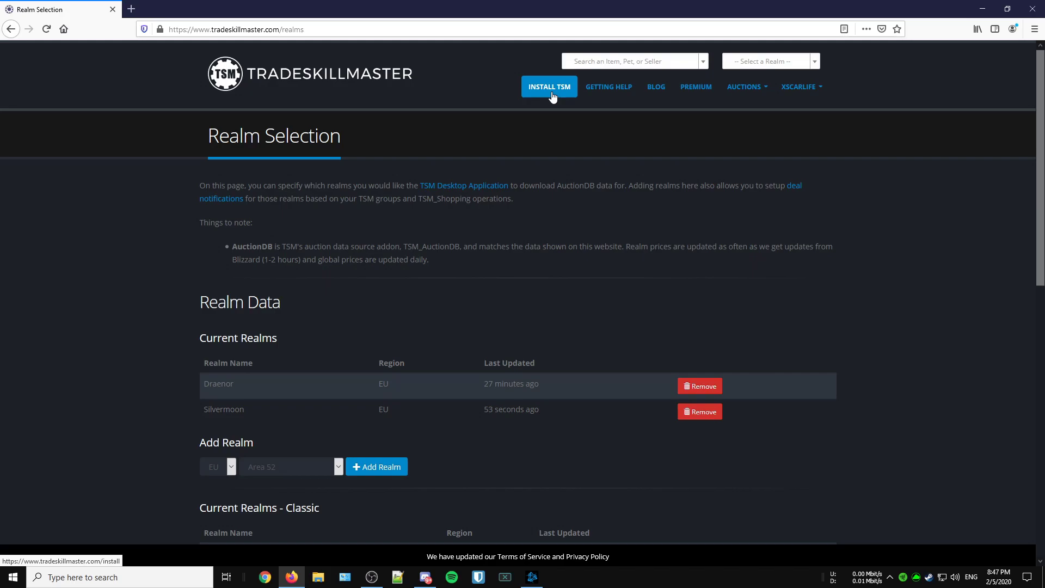
Open the website's Install TSM page and the settings of the TradeSkillMaster desktop application
click(552, 96)
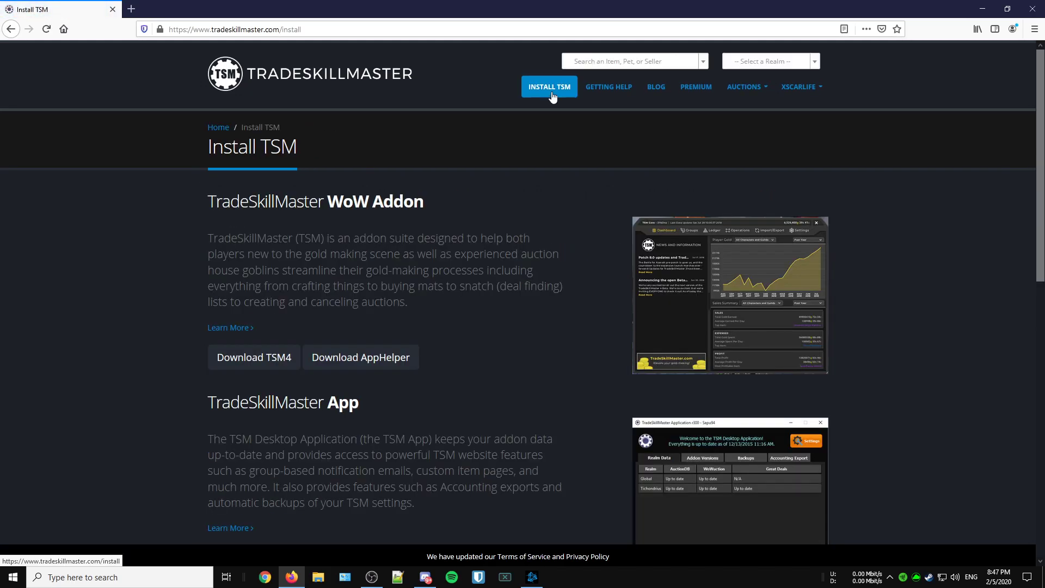
scroll(494, 380, down, 1)
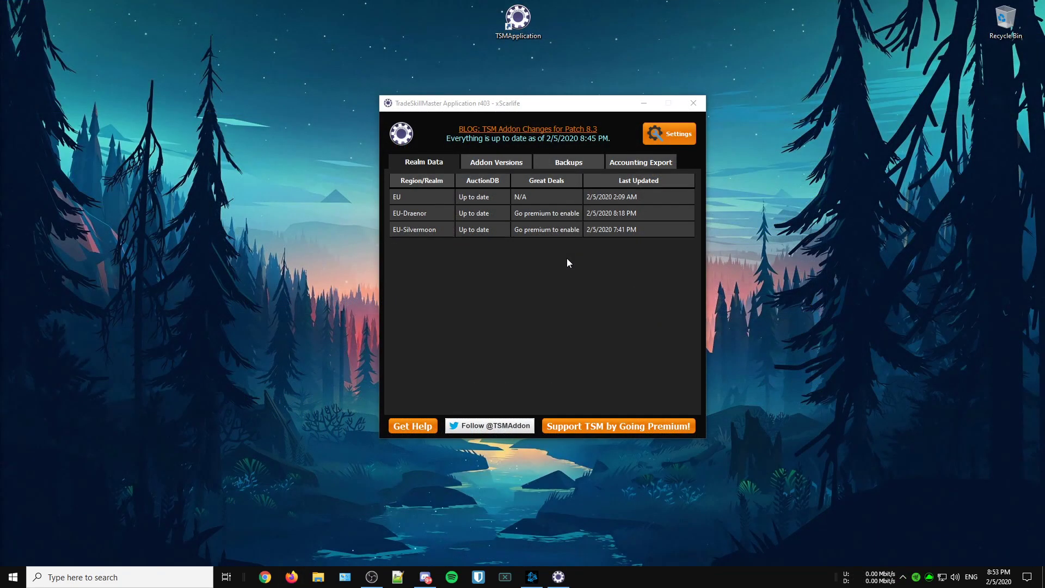
click(679, 137)
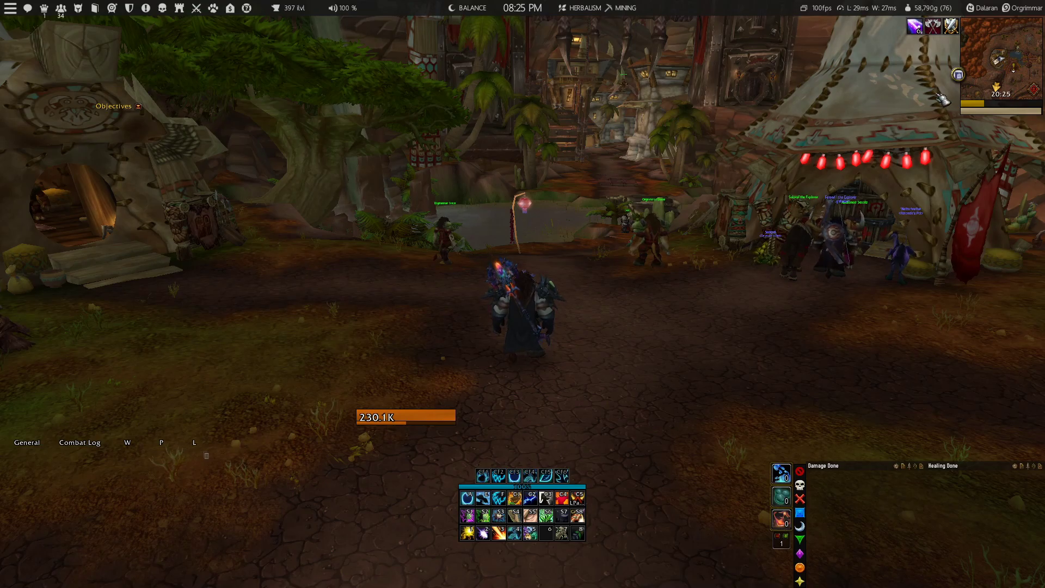
Switch to World of Warcraft, open the WorthIT window and show the Herb farms
click(958, 74)
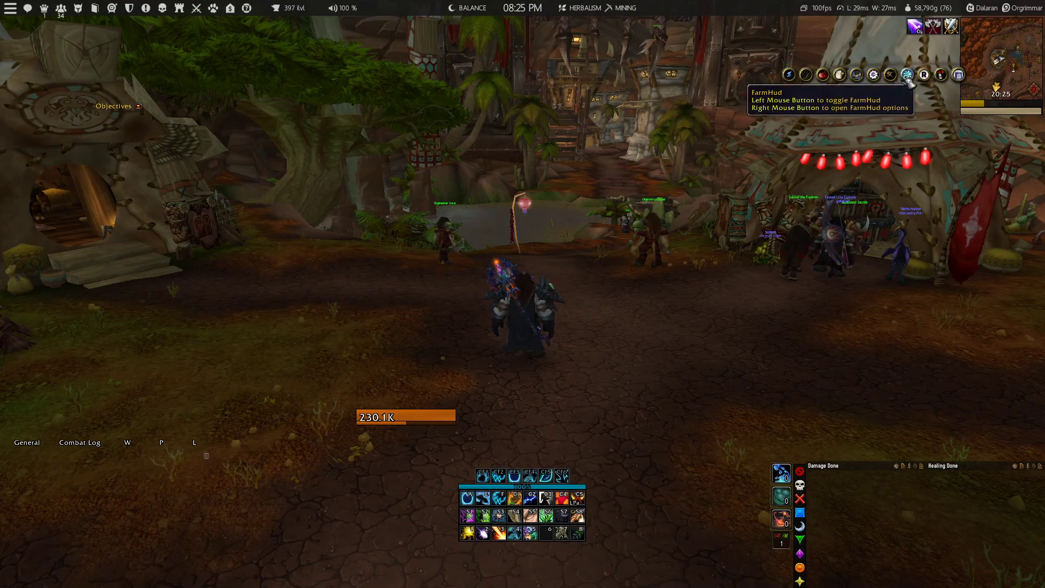
click(856, 76)
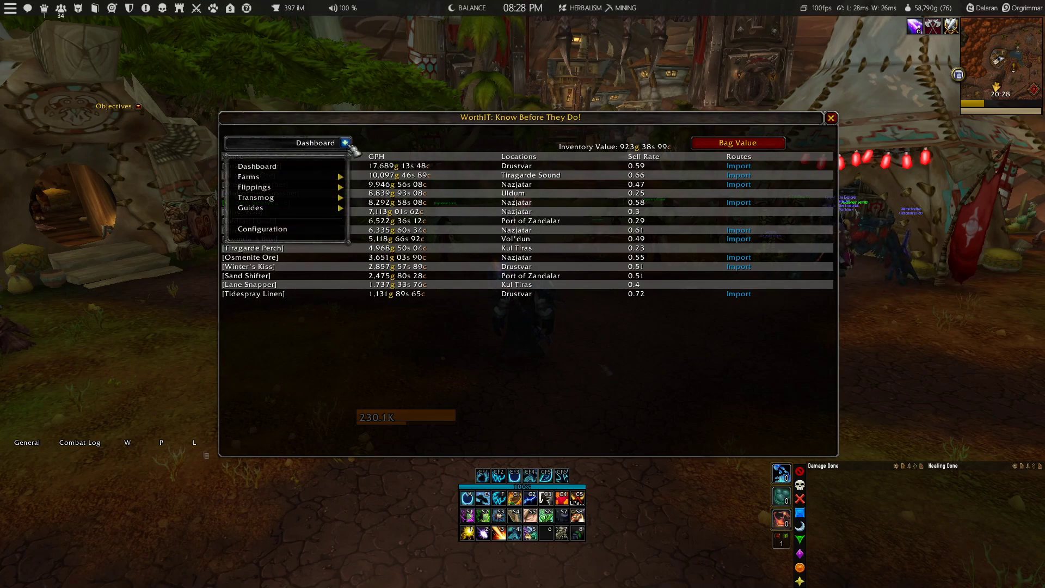
click(345, 142)
click(345, 143)
click(349, 145)
click(349, 145)
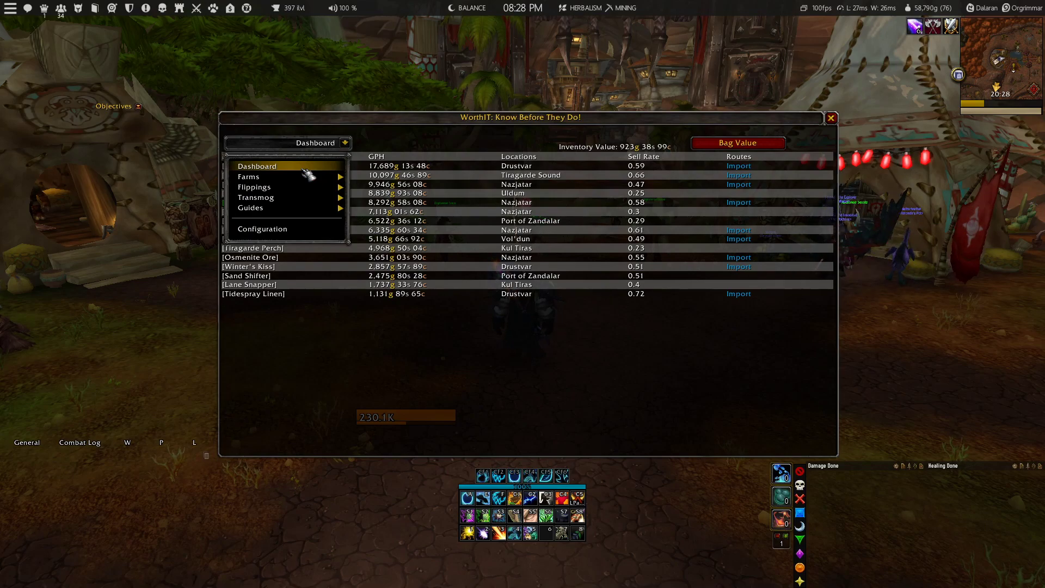
mouse_move(297, 178)
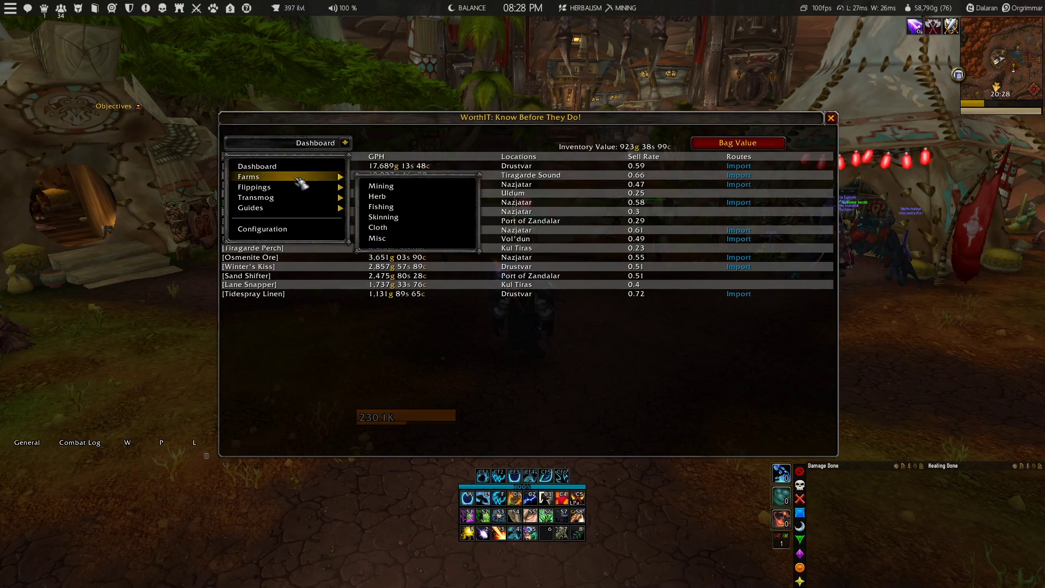
click(394, 201)
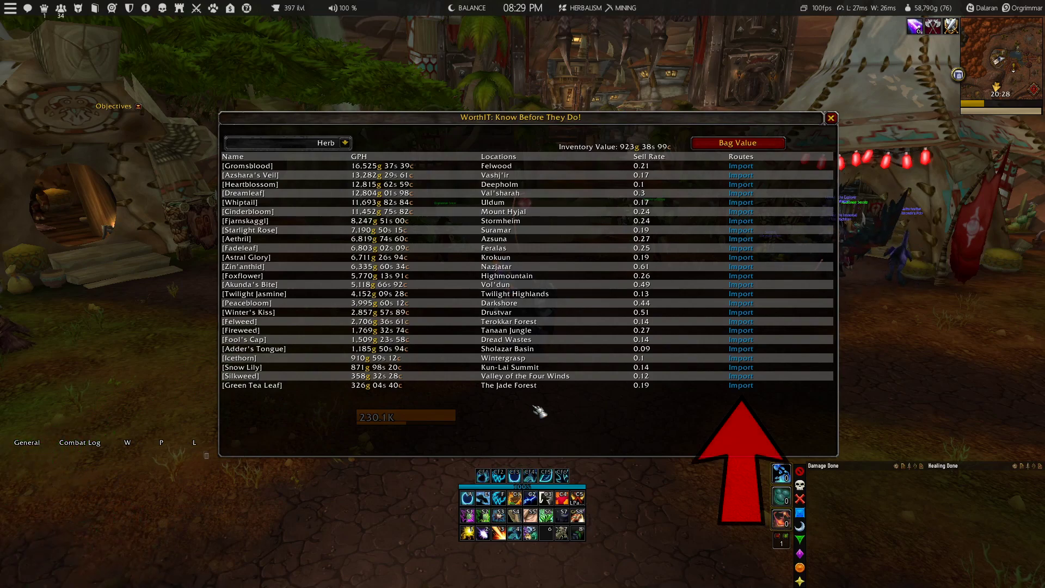
Sort the herb farms by sell rate and import the Zin'anthid route as "WIT - Zin'Anthid"
mouse_move(655, 162)
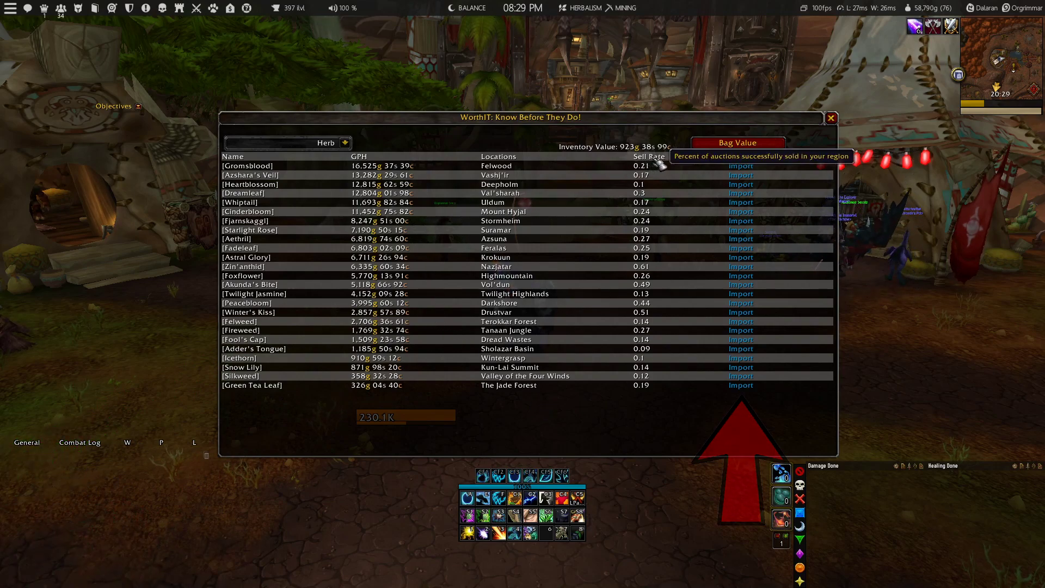
click(656, 157)
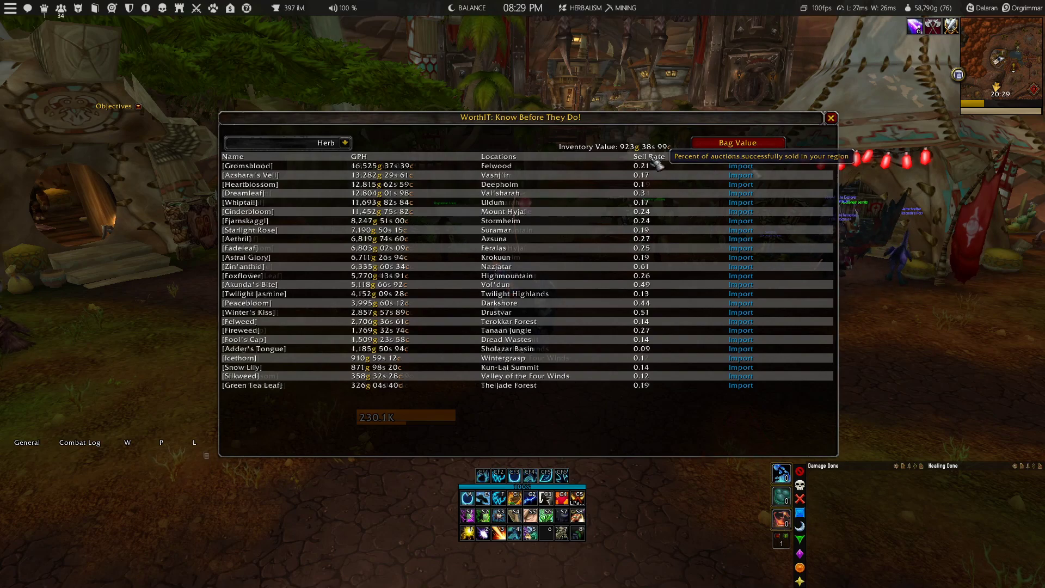
click(741, 166)
drag(602, 121, 605, 146)
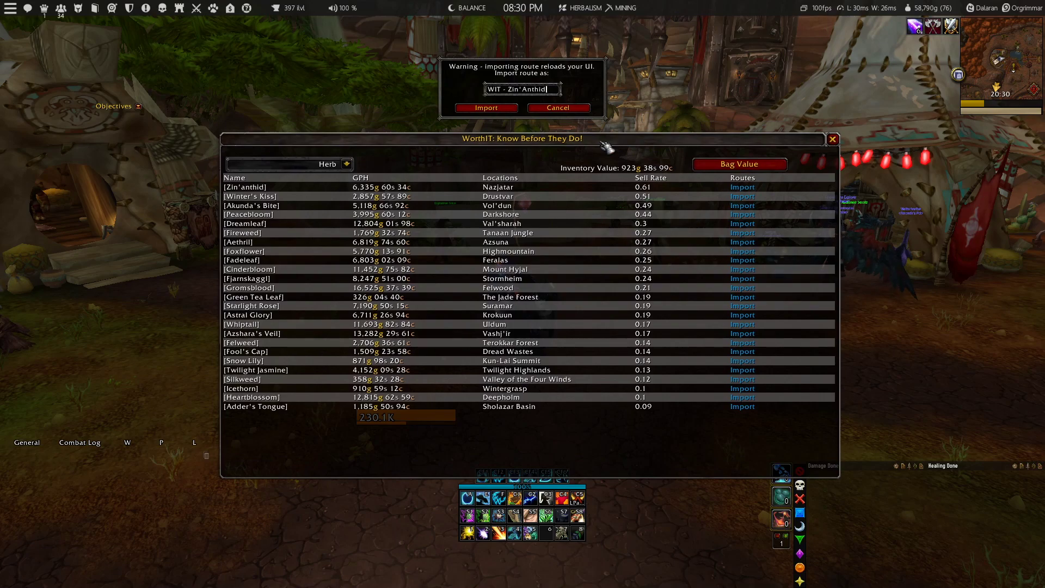
click(486, 108)
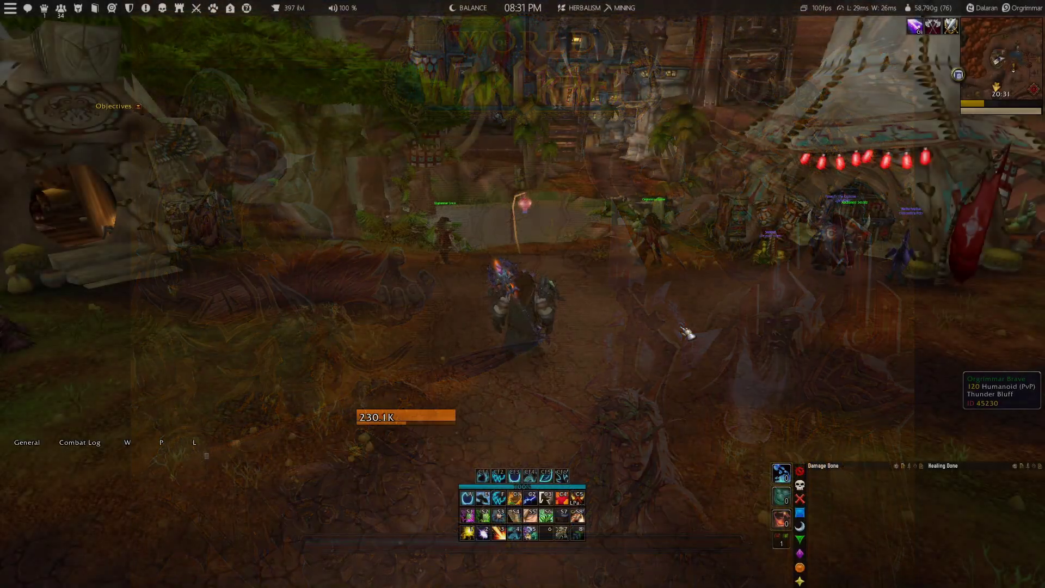
Open the world map and navigate from Orgrimmar out to Azeroth, into Zandalar and to the Nazjatar zone
key(m)
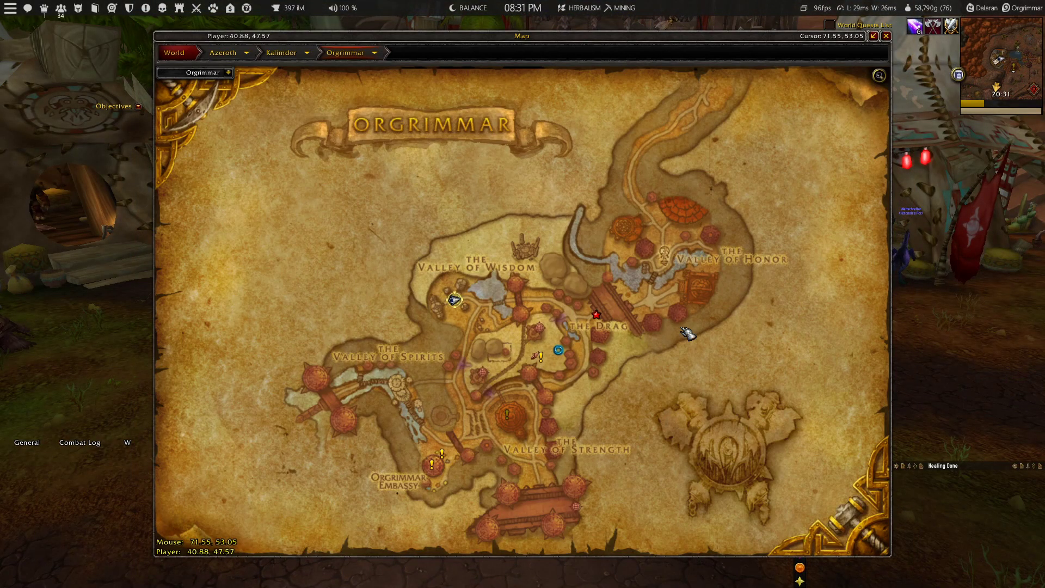
right_click(684, 330)
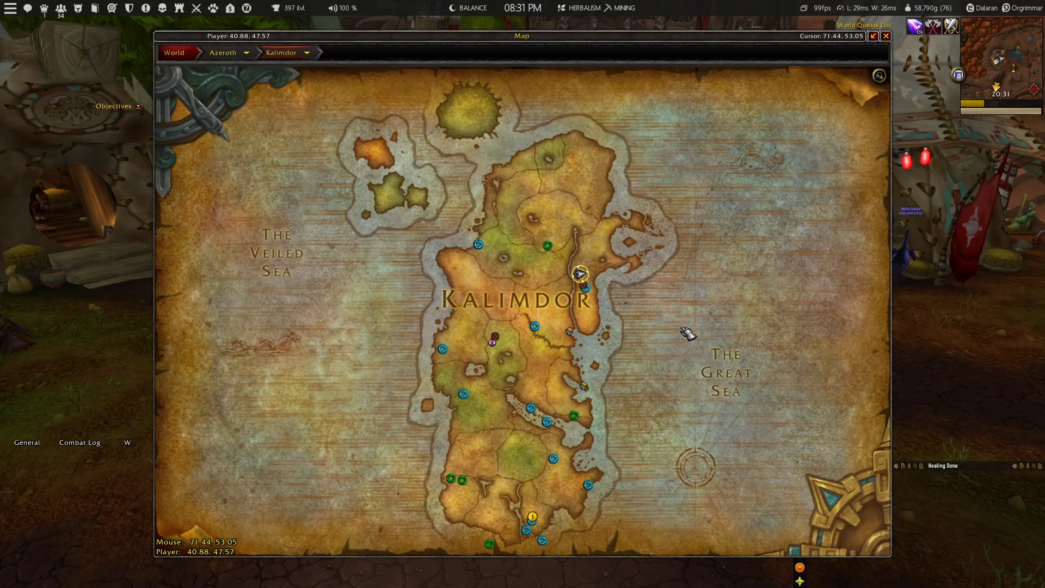
right_click(687, 333)
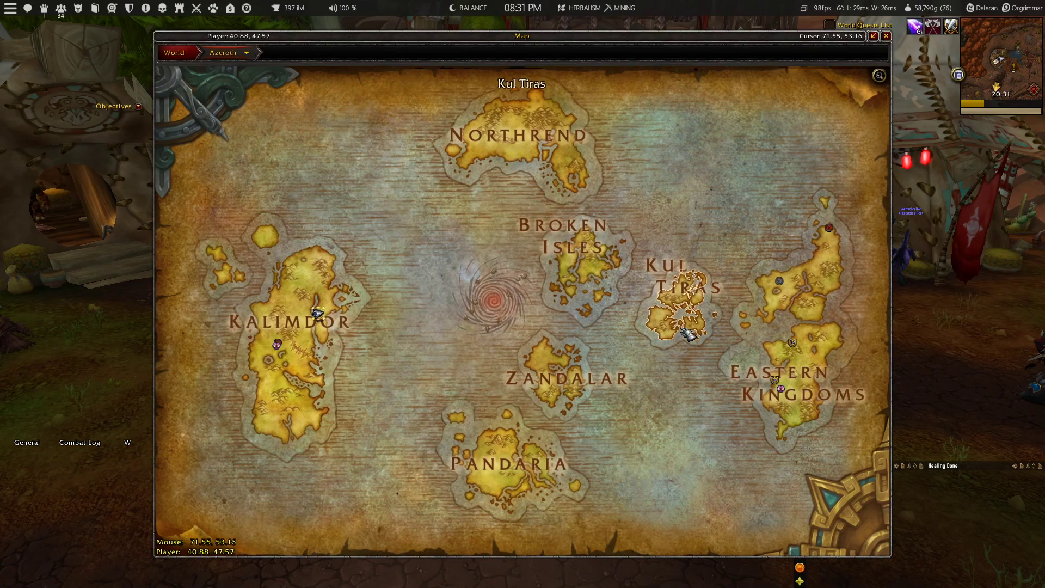
click(594, 382)
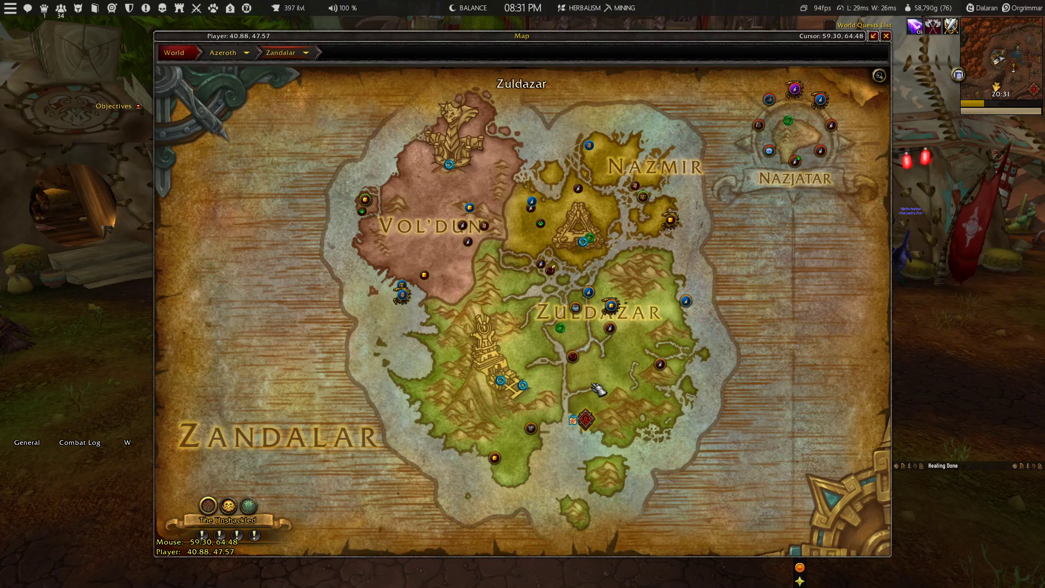
click(802, 142)
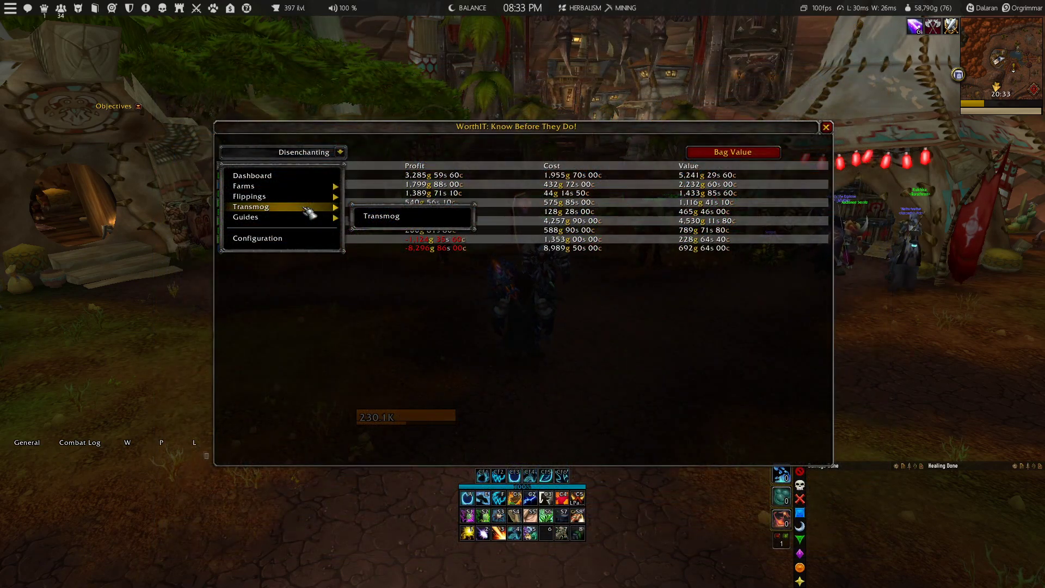
Switch the WorthIT window from Disenchanting to the Transmog module
click(390, 219)
click(340, 153)
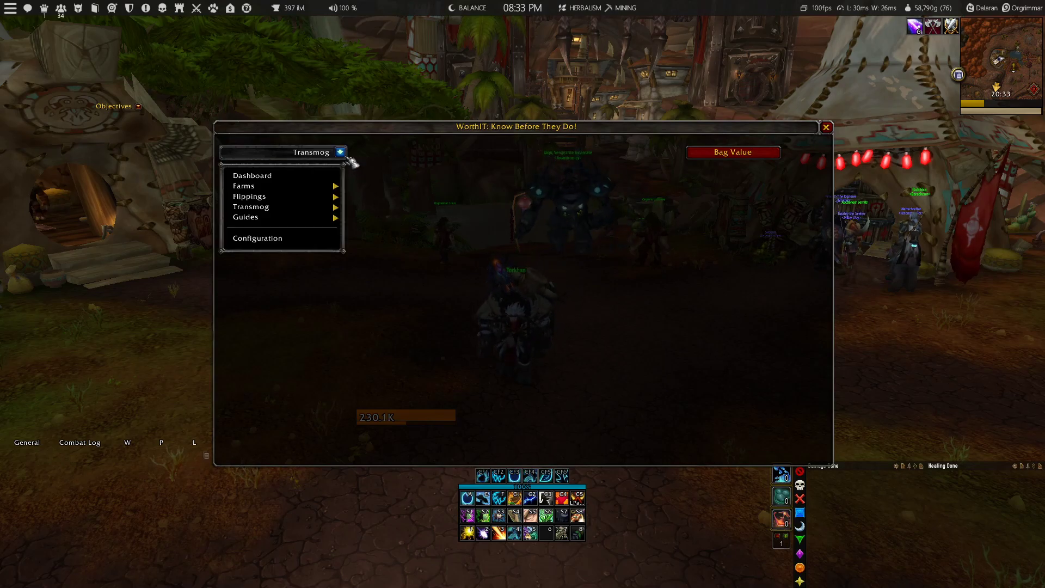
mouse_move(303, 212)
click(377, 218)
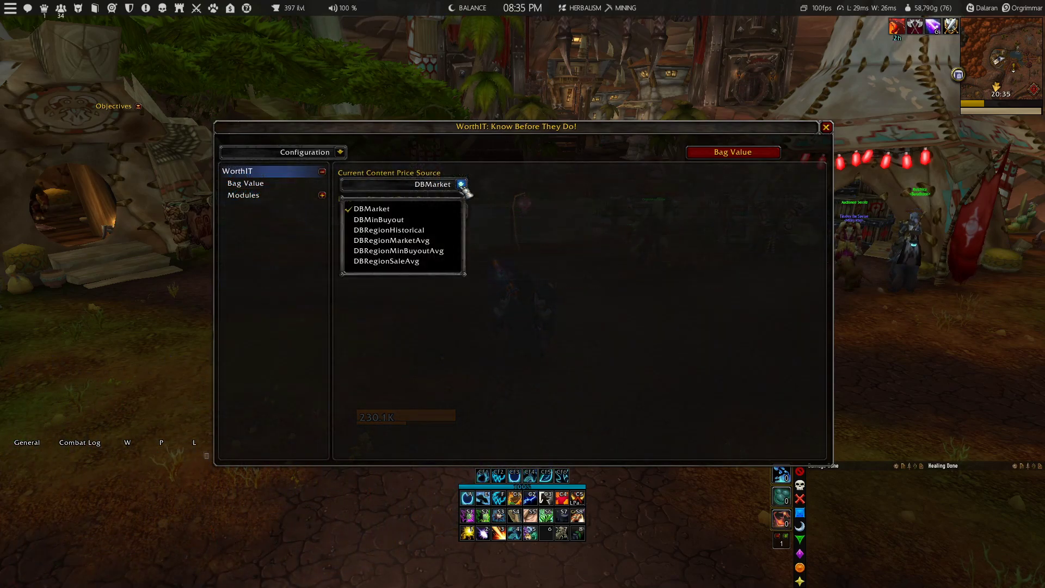
Choose DBMarket as both the current content and the legacy content price source in the WorthIT configuration
click(427, 210)
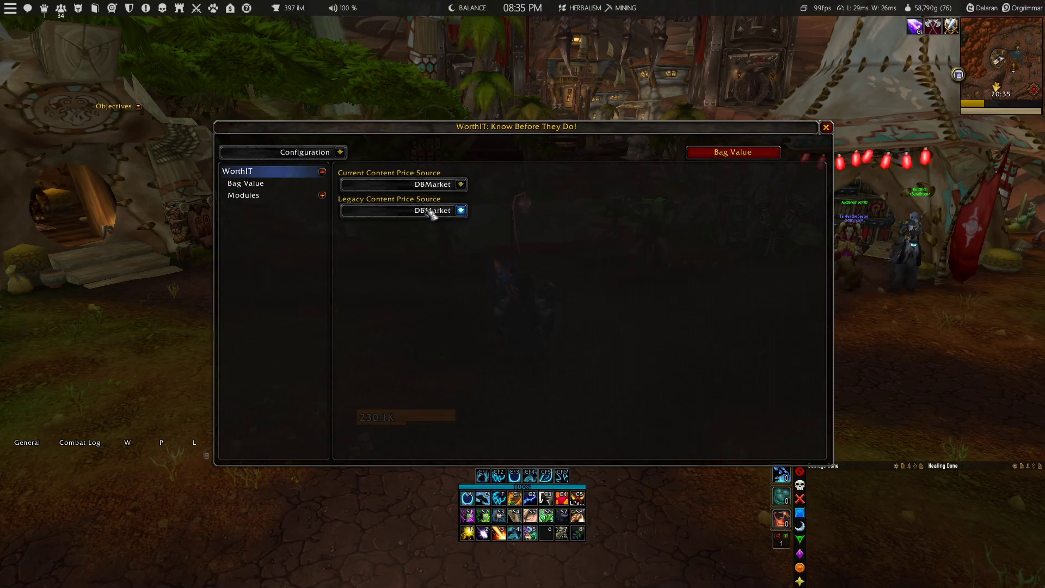
click(461, 211)
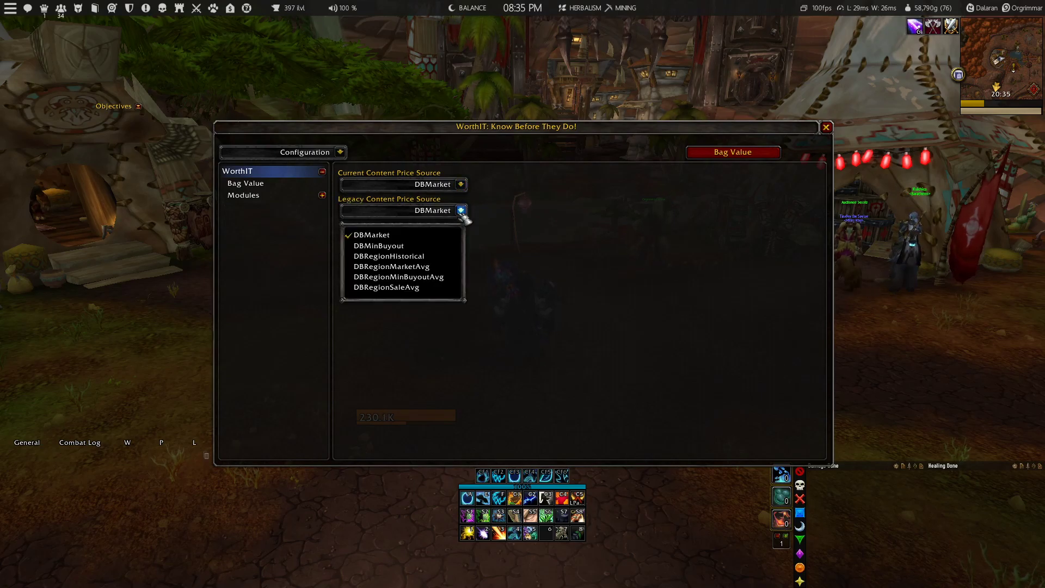
click(433, 241)
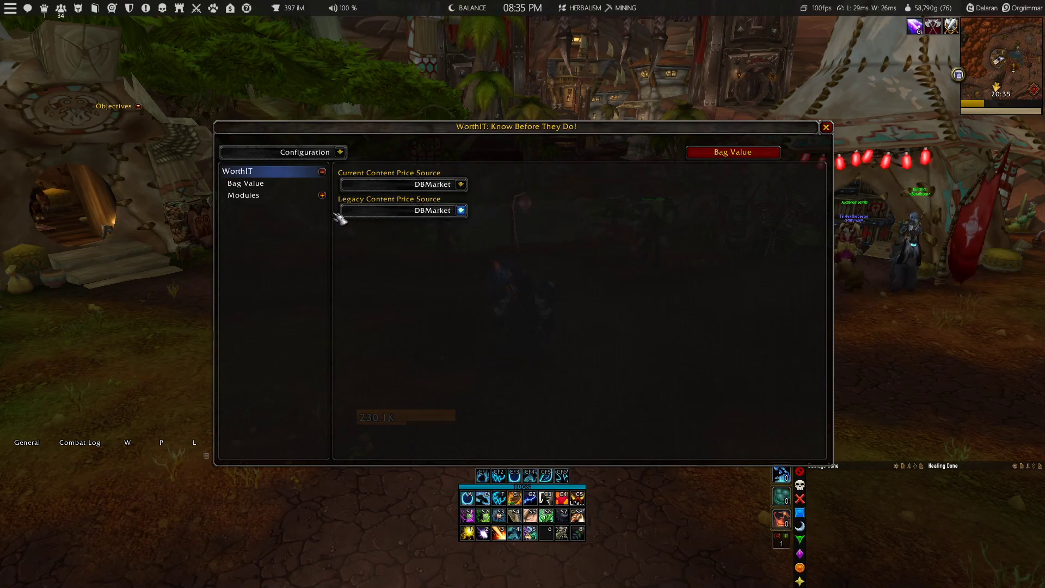
In the Bag Value configuration, choose Uncommon minimum quality and Vendor as the under-threshold price, and calculate the value of the bags
click(268, 185)
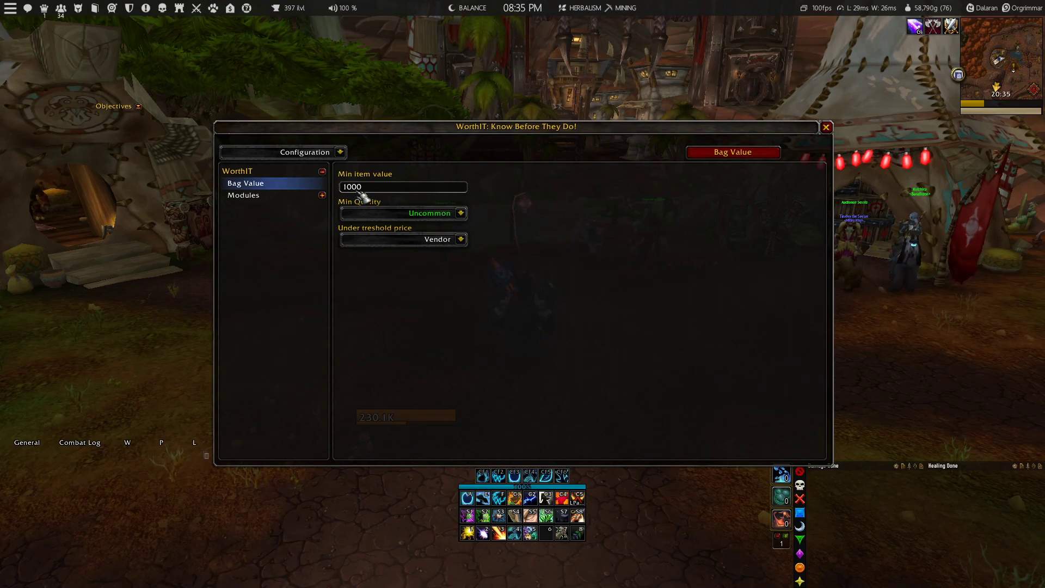
click(460, 213)
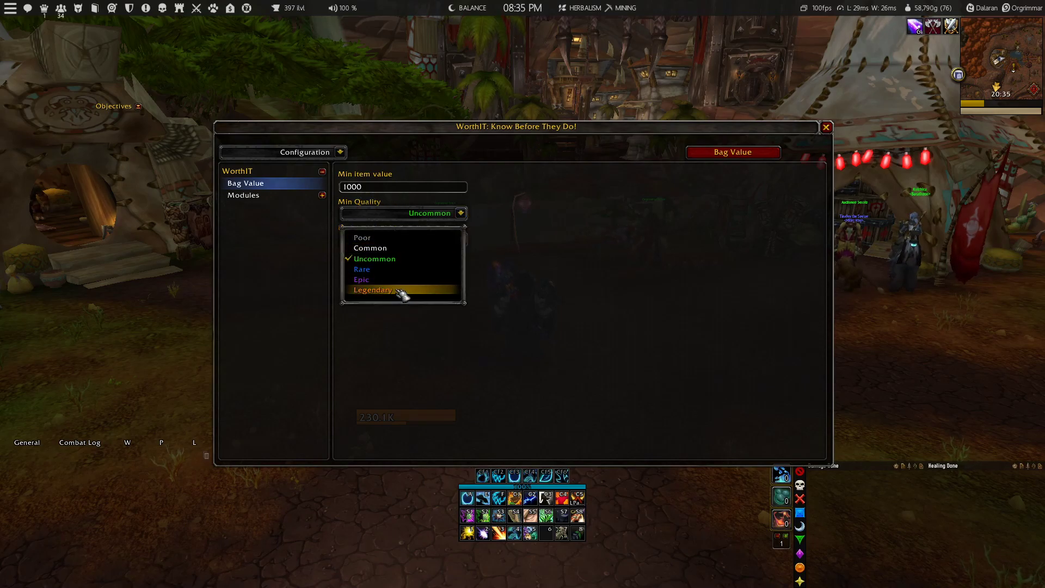
click(402, 260)
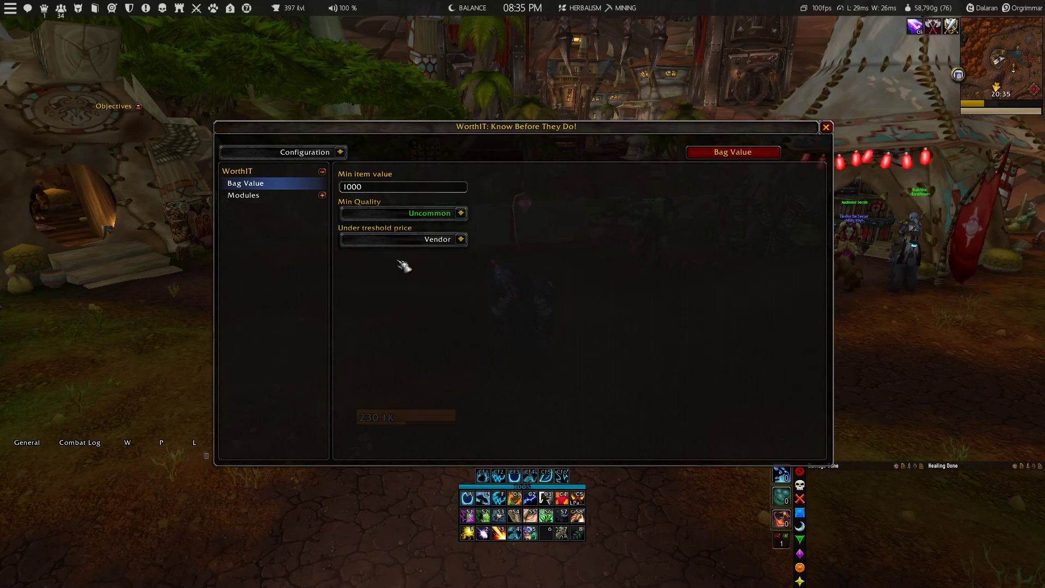
click(461, 240)
click(435, 274)
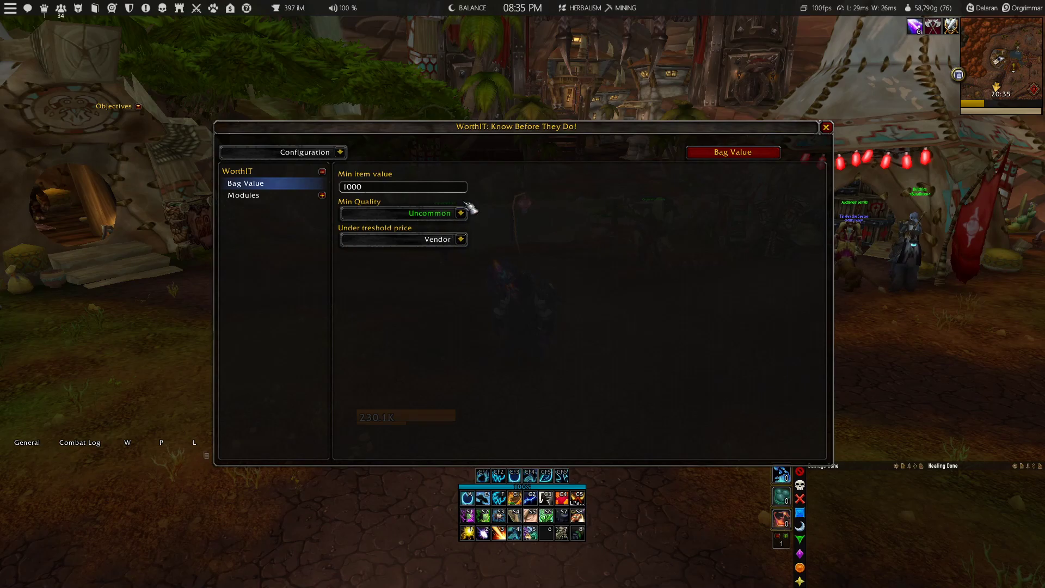
click(754, 158)
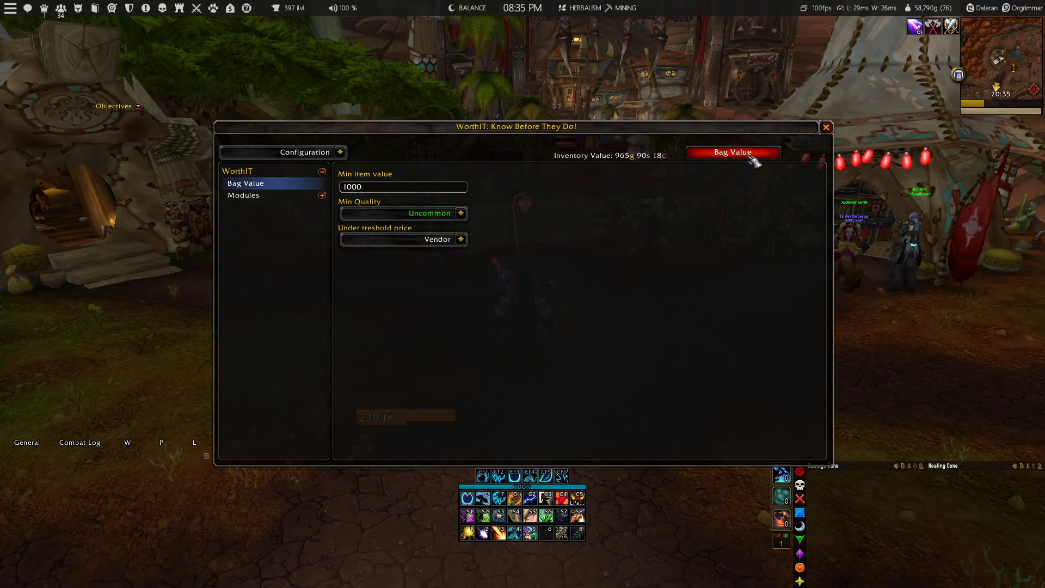